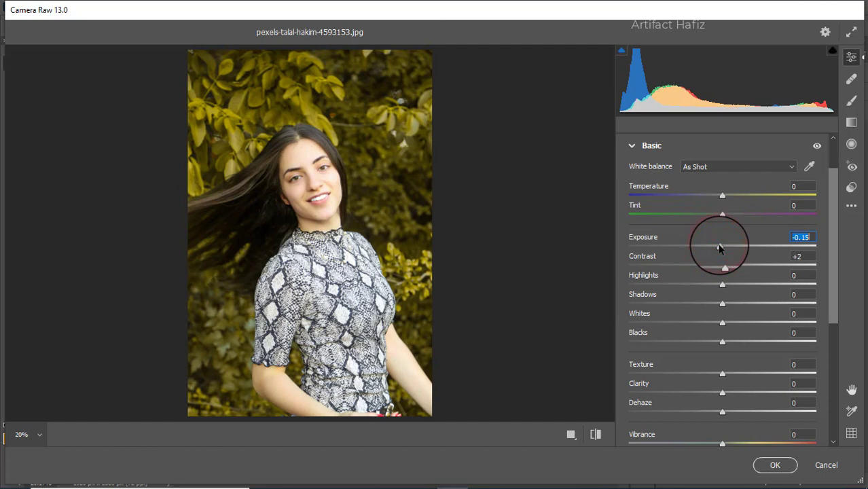
Adjust the photo's tone with Contrast -3, Highlights -51, Whites +50, Shadows +47 and Blacks -19
drag(725, 267, 672, 284)
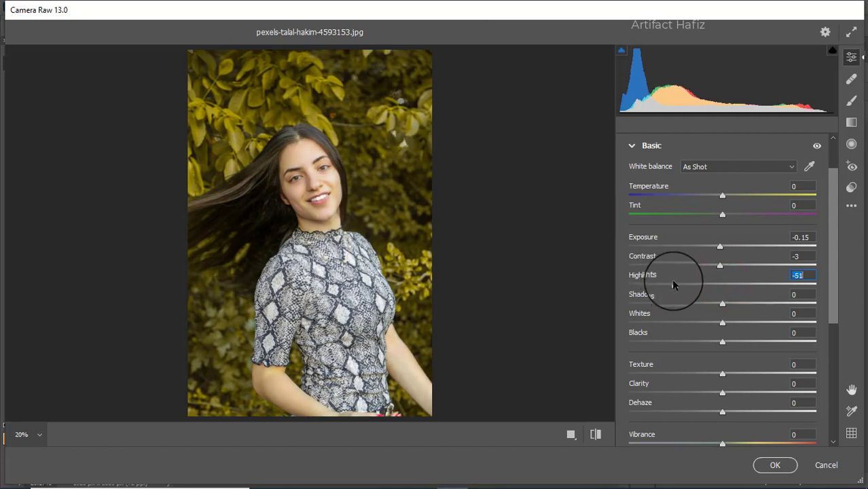
drag(722, 324, 770, 326)
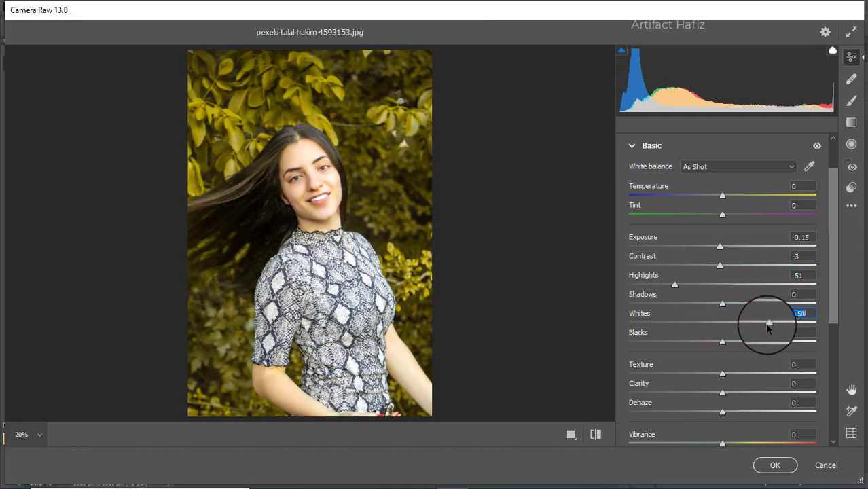
click(721, 304)
drag(722, 304, 763, 311)
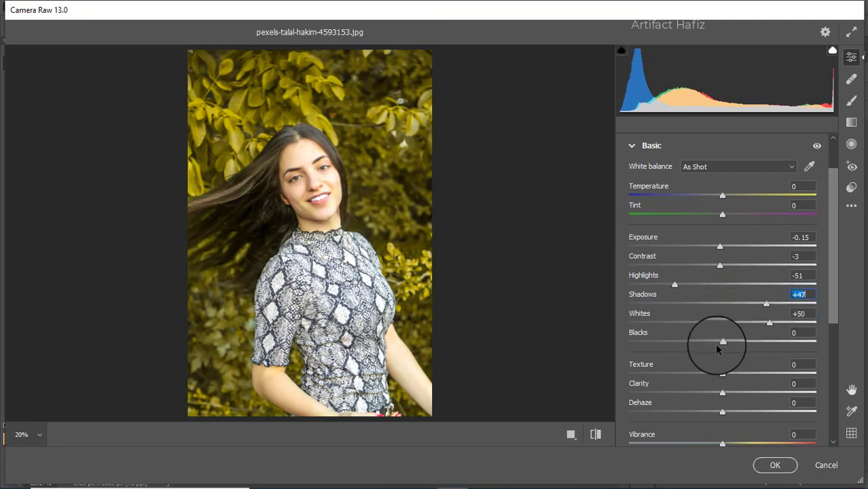
drag(722, 342, 703, 344)
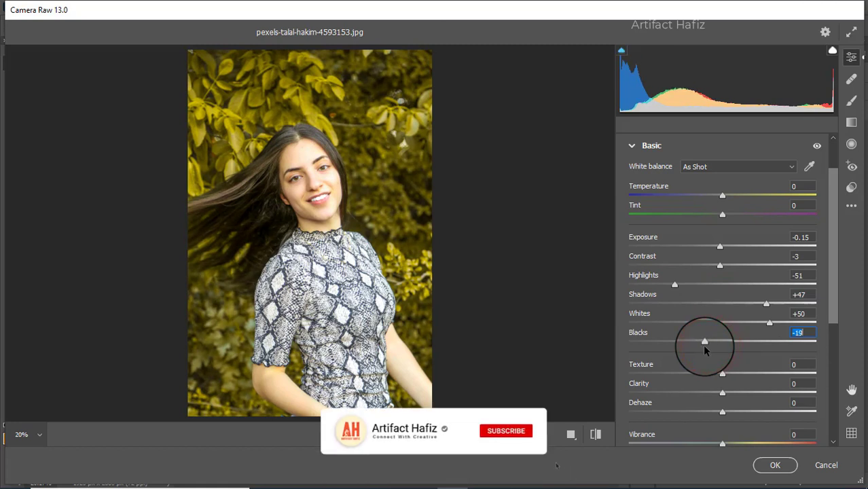
Set Texture to -3, Clarity to +6, Dehaze to +5, Vibrance to +10 and Saturation to -3
drag(723, 377, 728, 418)
click(724, 393)
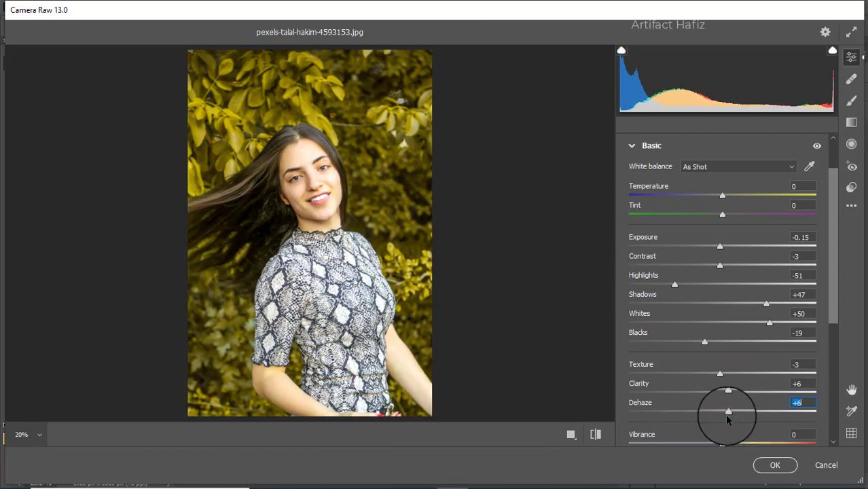
scroll(741, 348, down, 3)
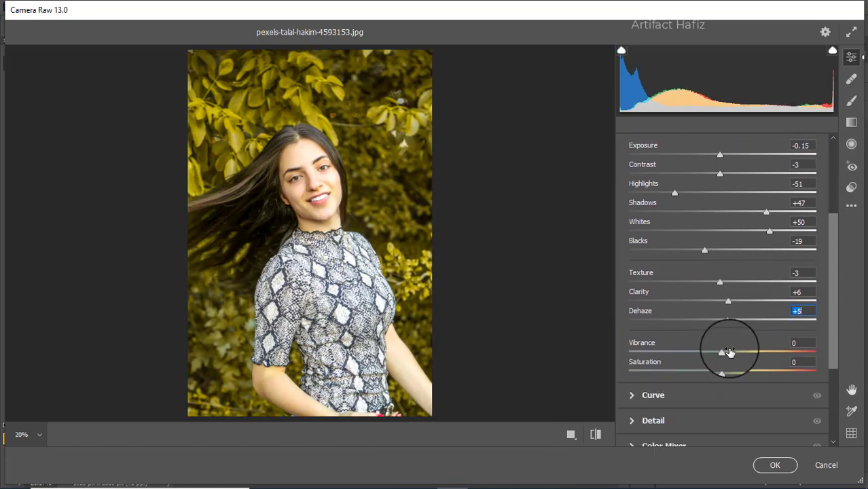
drag(722, 352, 720, 373)
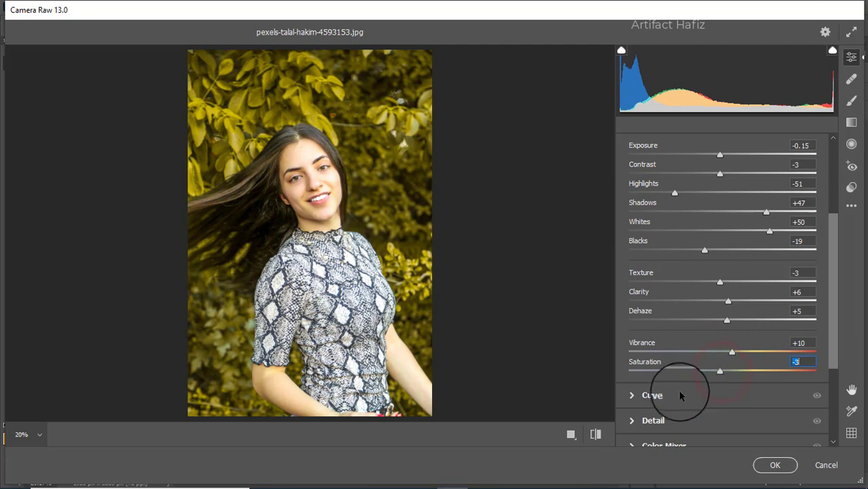
Shape the main point curve into a slight S with points at input 71, output 63 and input 193, output 204
click(680, 395)
drag(691, 318, 692, 322)
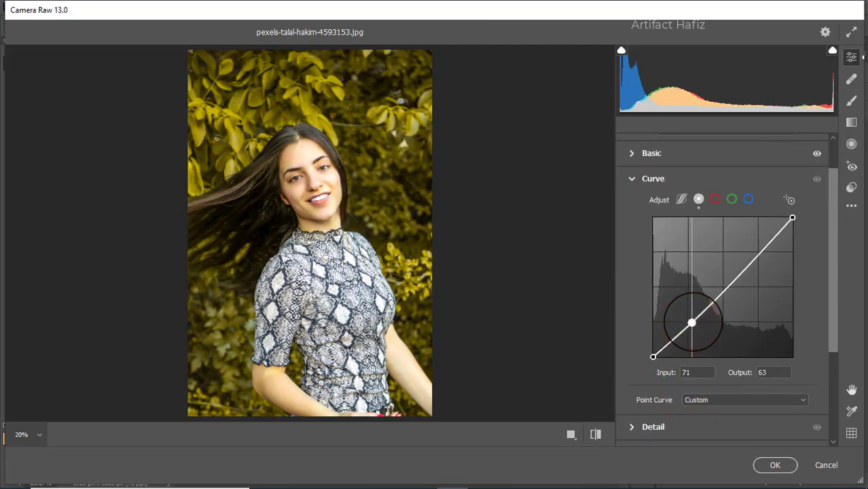
click(758, 247)
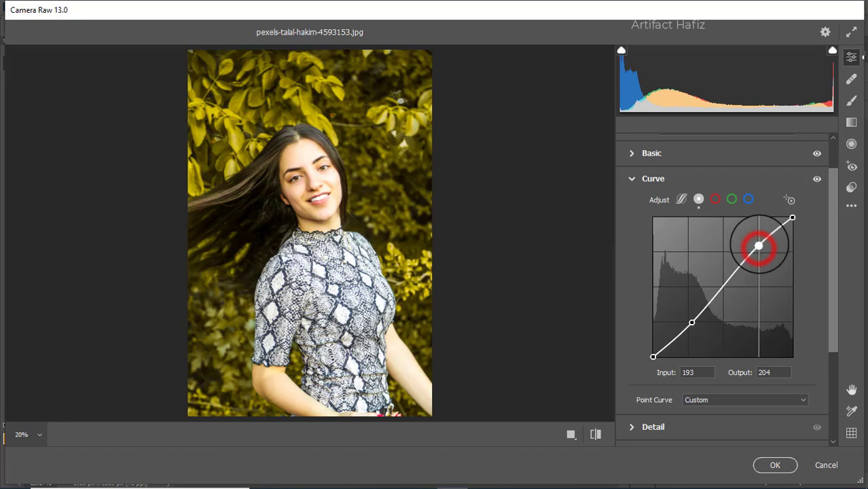
Lift the blue channel curve's black point slightly and add points at input 61, output 63 and input 190, output 191
click(748, 199)
drag(653, 357, 653, 348)
click(686, 322)
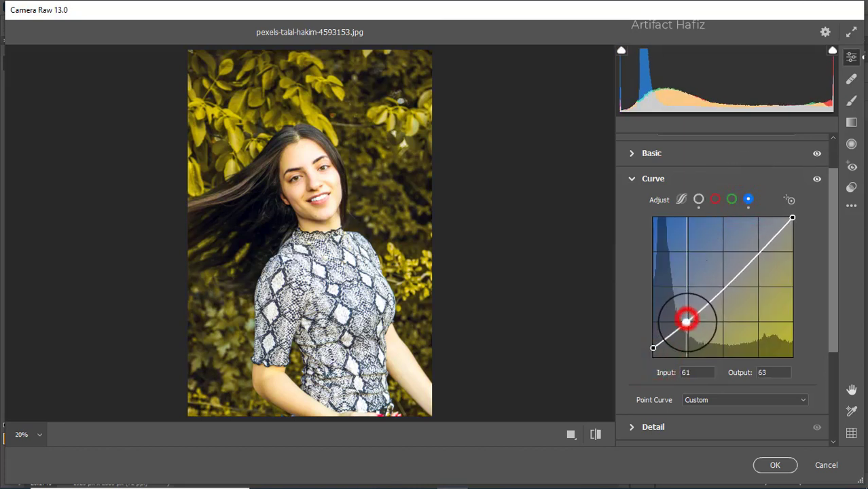
click(757, 257)
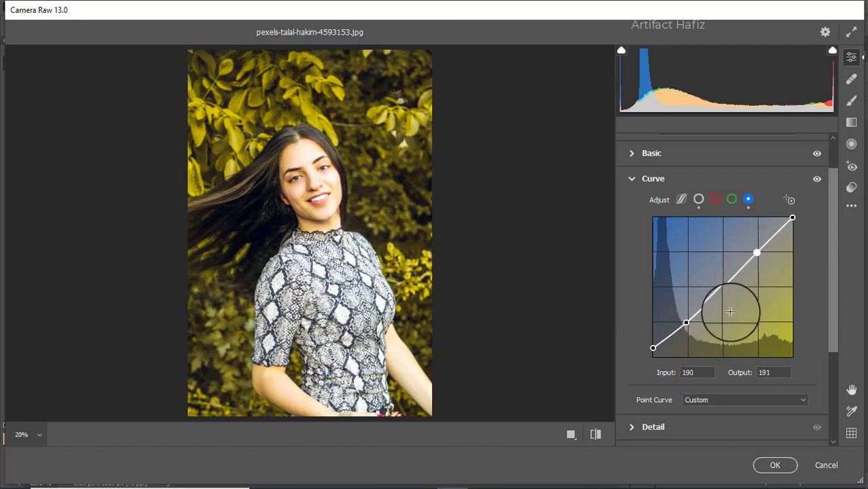
Set the Detail values to Sharpening 8, Noise Reduction 7 and Color Noise Reduction 17
scroll(727, 319, down, 1)
scroll(726, 322, down, 2)
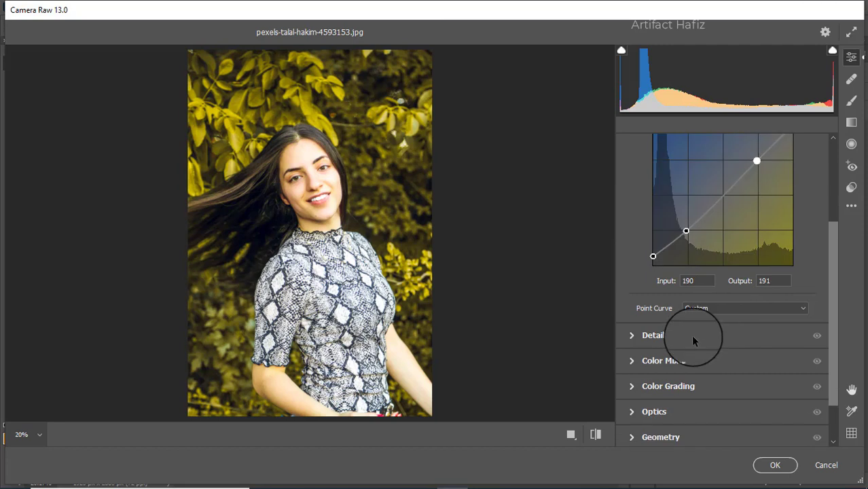
click(694, 338)
drag(634, 278, 660, 334)
click(630, 328)
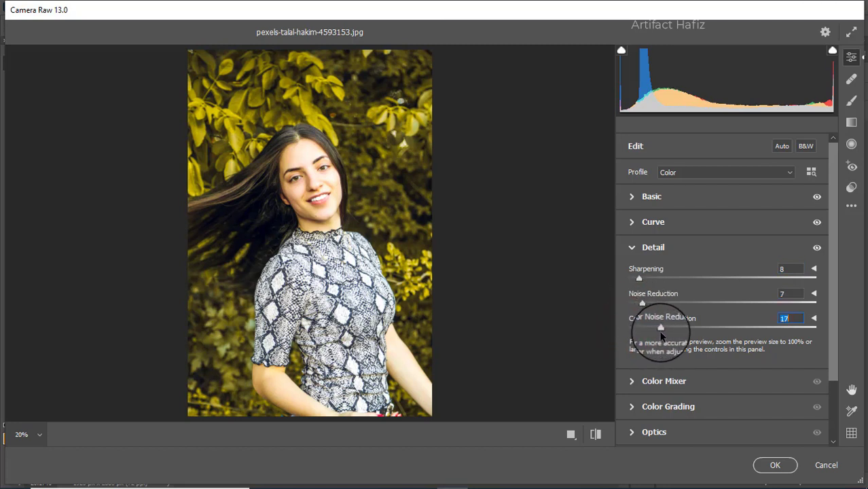
Set the Color Mixer saturation to Reds +65, Oranges +39, Yellows -73, Greens -100, Aquas +5 and Blues +9
click(647, 382)
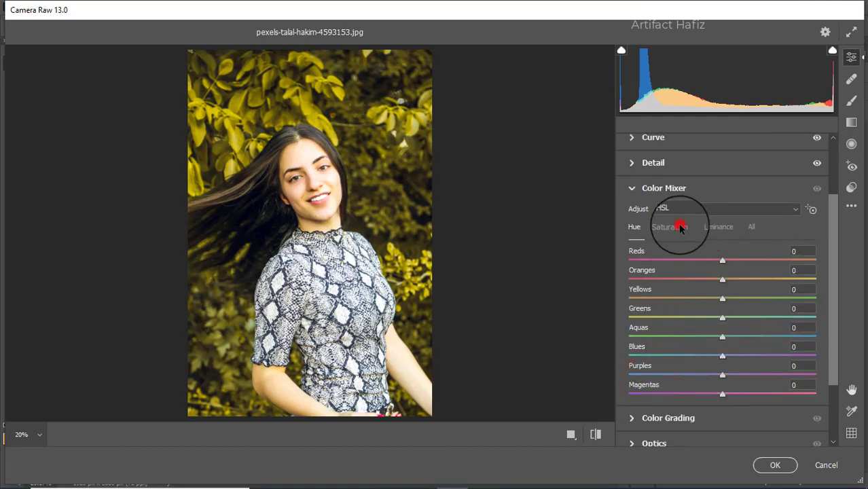
click(679, 227)
drag(722, 261, 783, 271)
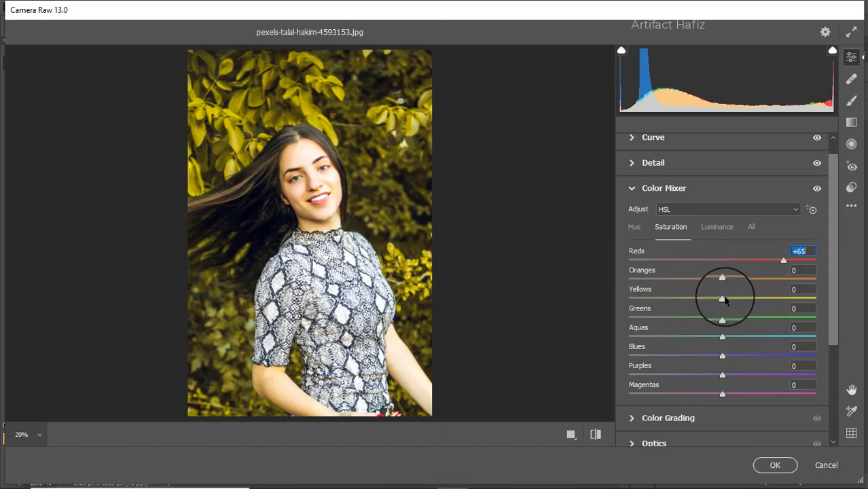
drag(722, 299, 666, 306)
drag(722, 317, 612, 317)
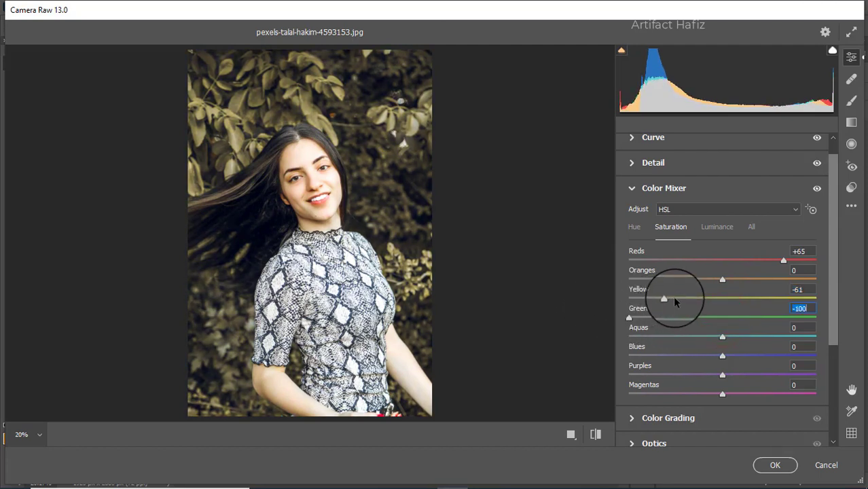
drag(728, 279, 763, 289)
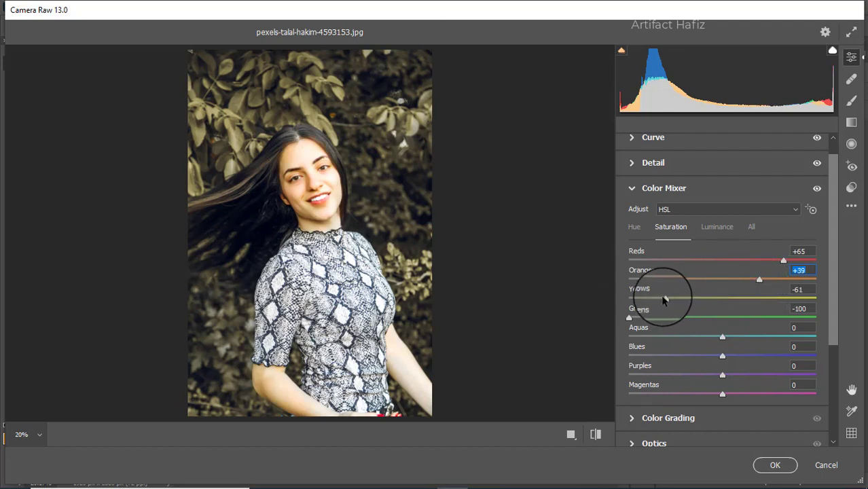
drag(665, 299, 653, 300)
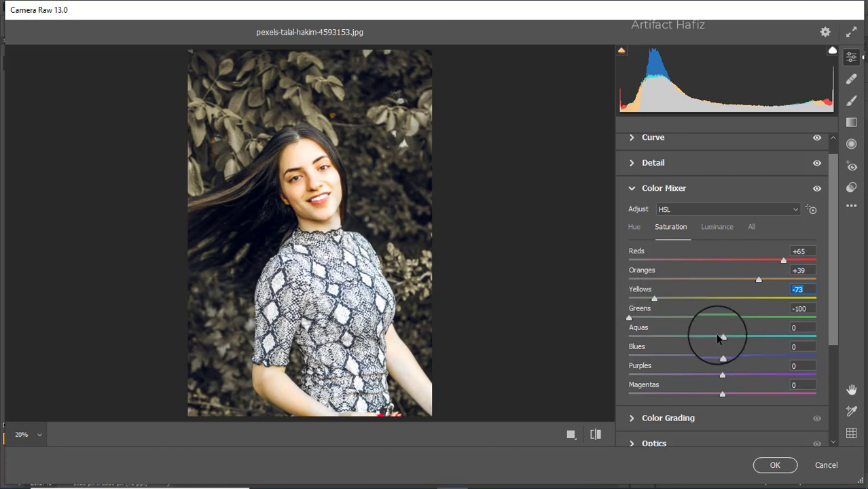
drag(722, 336, 734, 374)
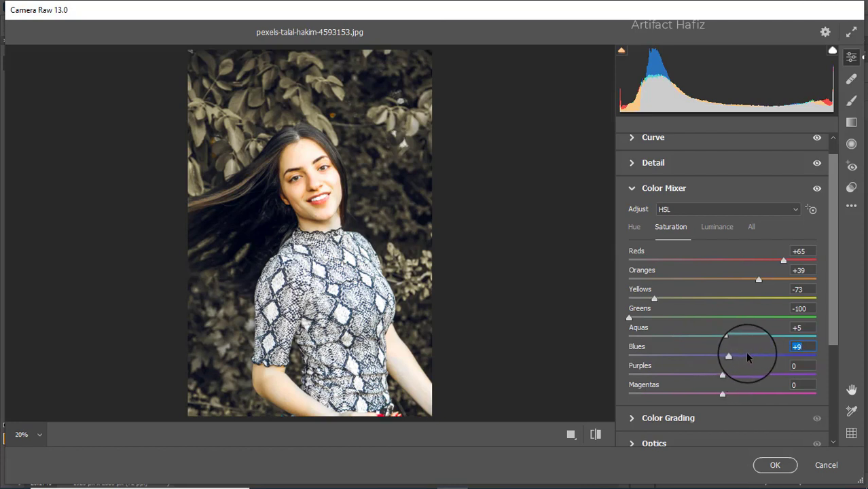
Set the Color Mixer luminance to Reds -12, Oranges +1, Yellows -9, Greens +68, Aquas +10 and Blues -37
click(709, 227)
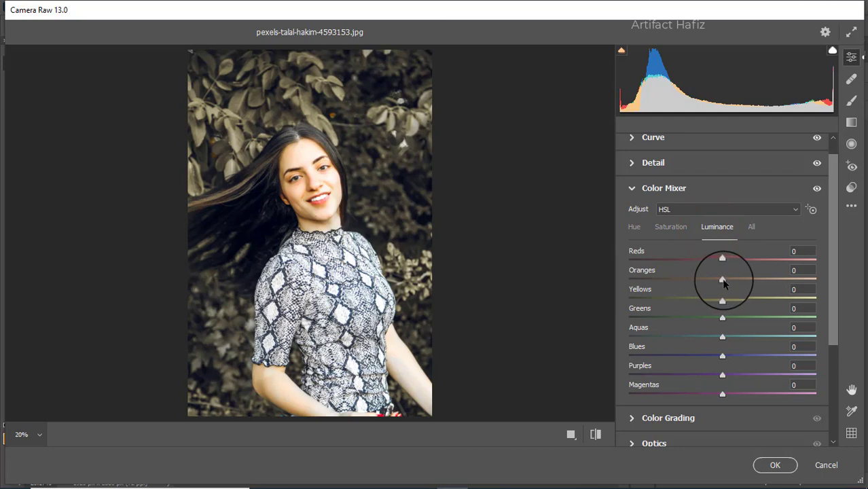
drag(724, 280, 726, 298)
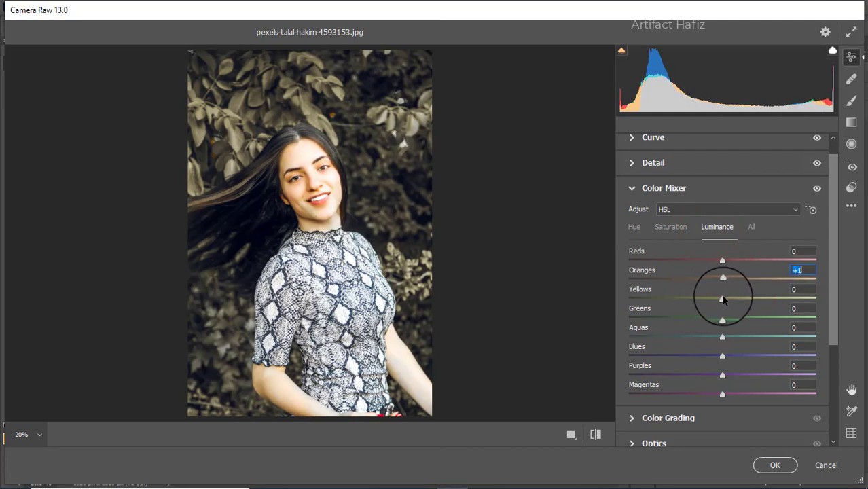
drag(735, 260, 795, 259)
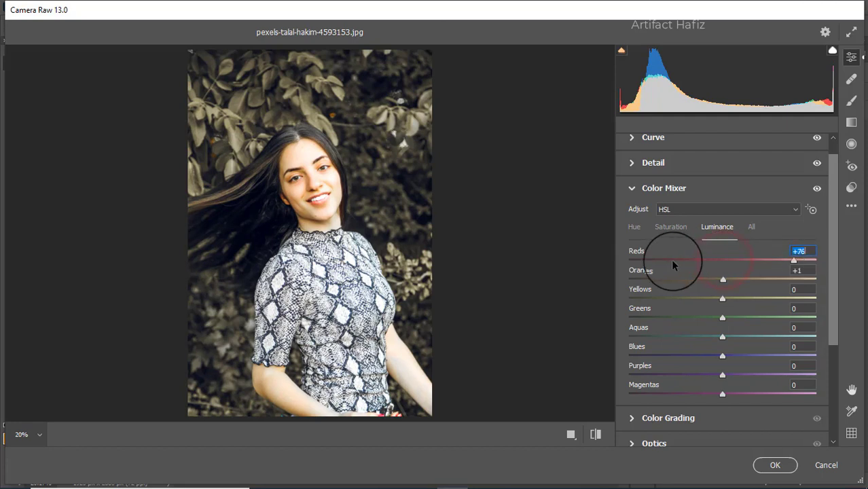
drag(688, 270, 784, 310)
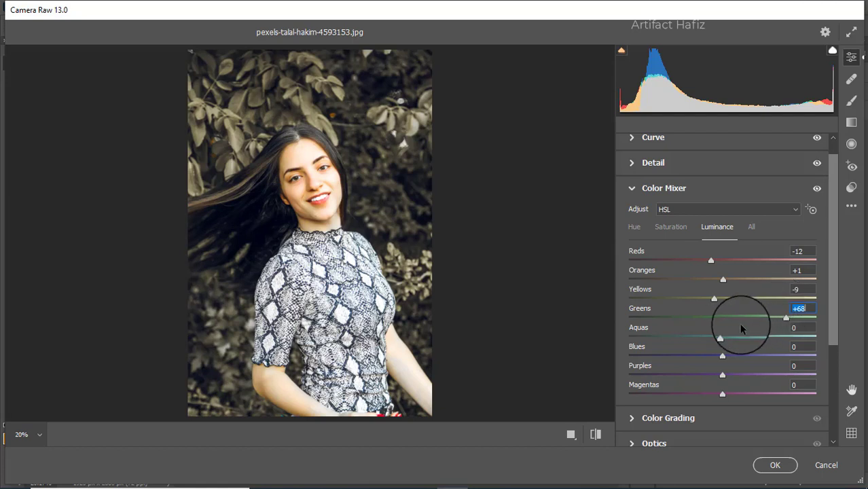
drag(722, 337, 784, 336)
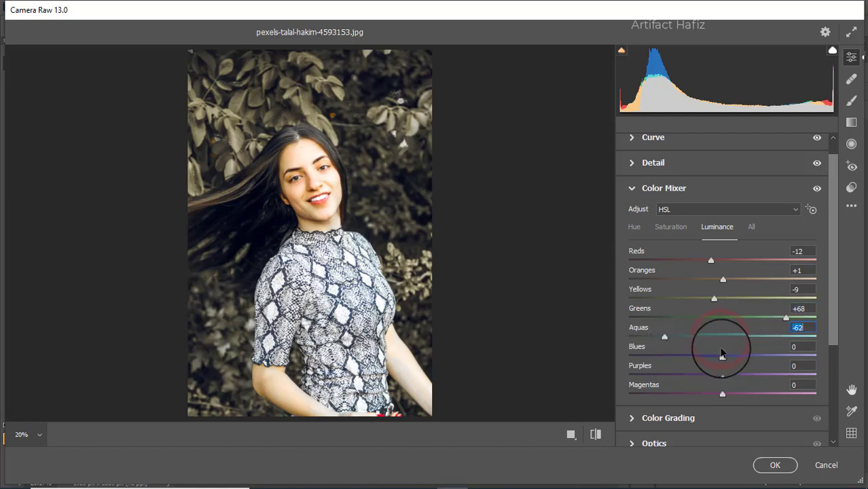
drag(734, 361, 680, 365)
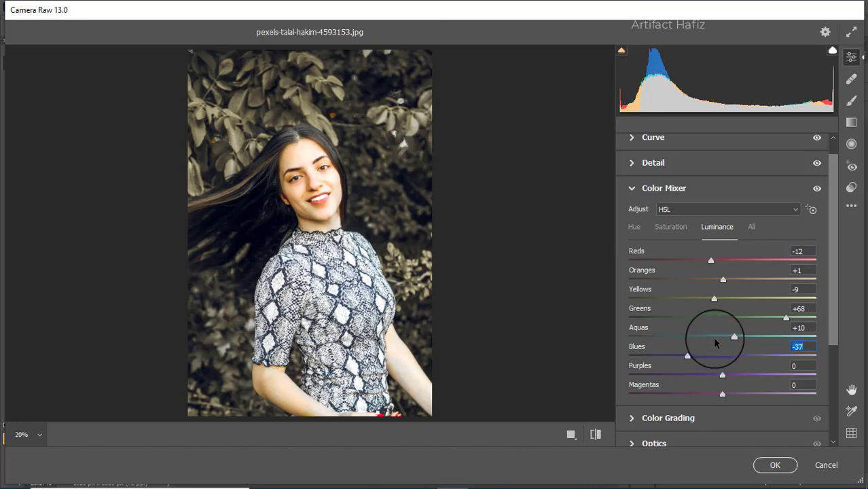
Color grade the shadows slightly toward blue, the highlights to hue 33, saturation 13, and the midtones to hue 16, saturation 13
scroll(721, 339, down, 3)
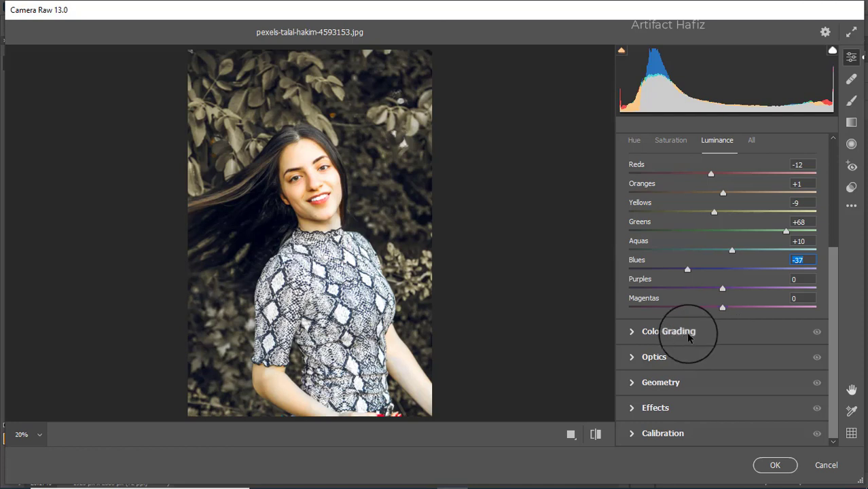
click(689, 331)
drag(682, 338, 646, 350)
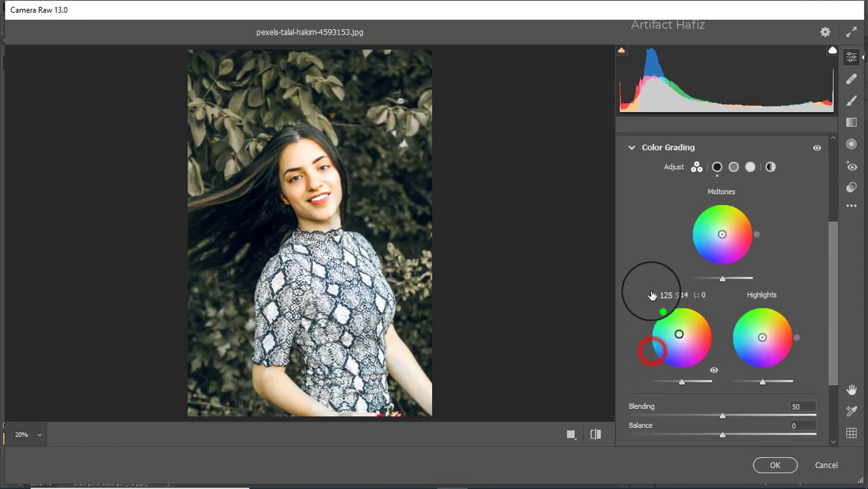
drag(764, 339, 829, 299)
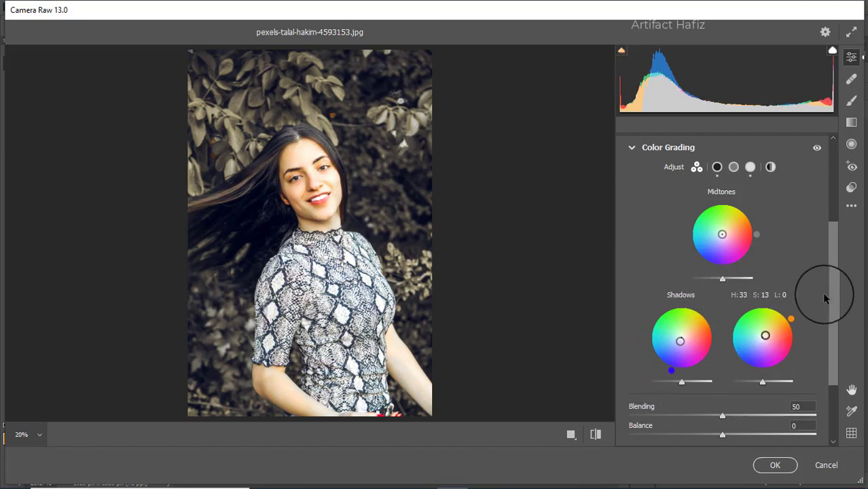
drag(722, 234, 809, 215)
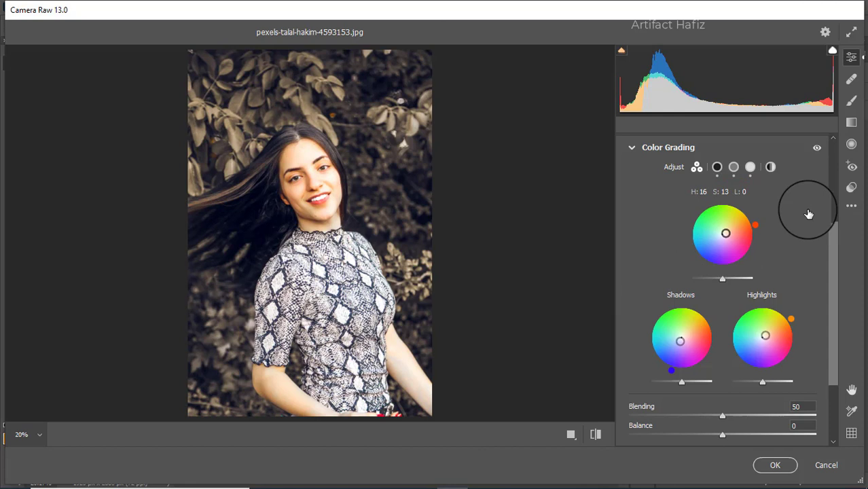
Apply a subtle dark vignette in the Effects settings with Vignetting at -3
scroll(775, 258, down, 3)
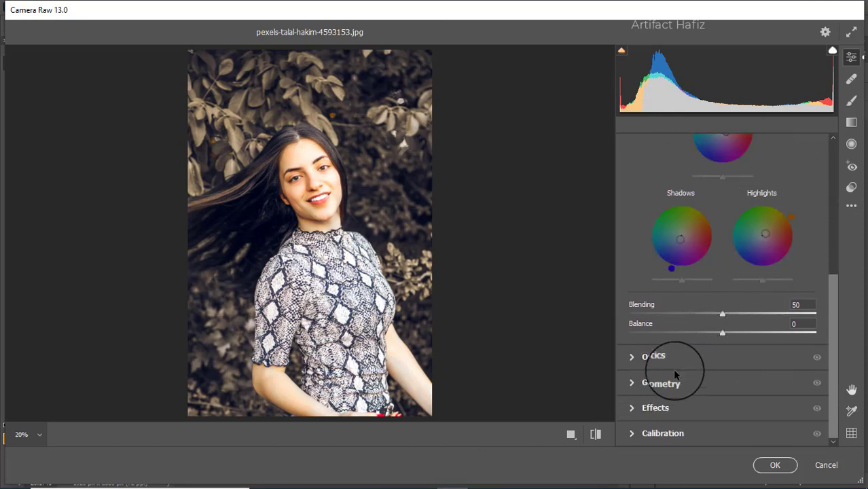
click(666, 407)
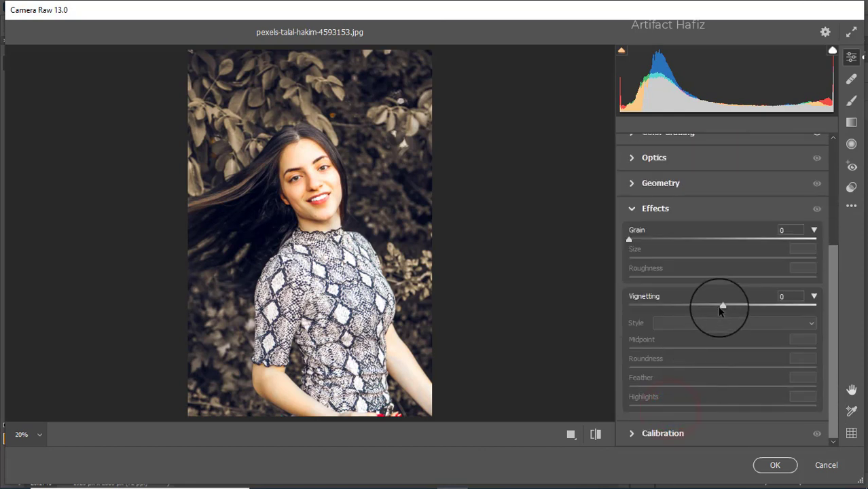
drag(722, 306, 814, 306)
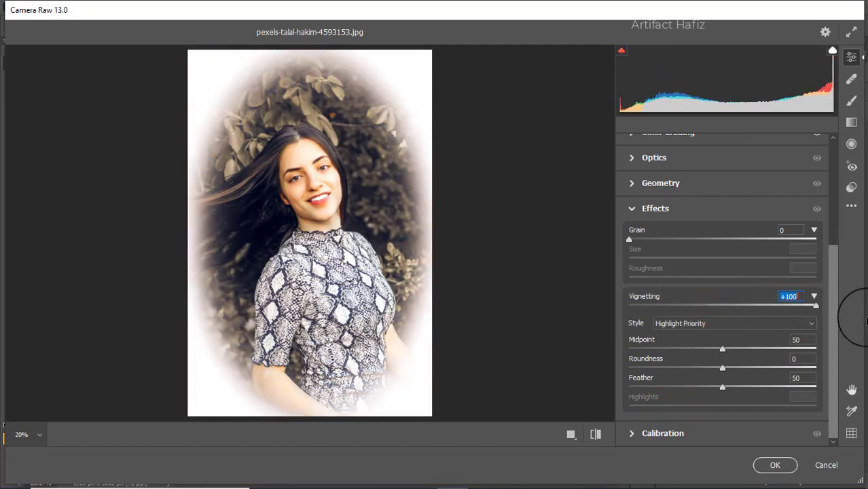
drag(864, 321, 721, 345)
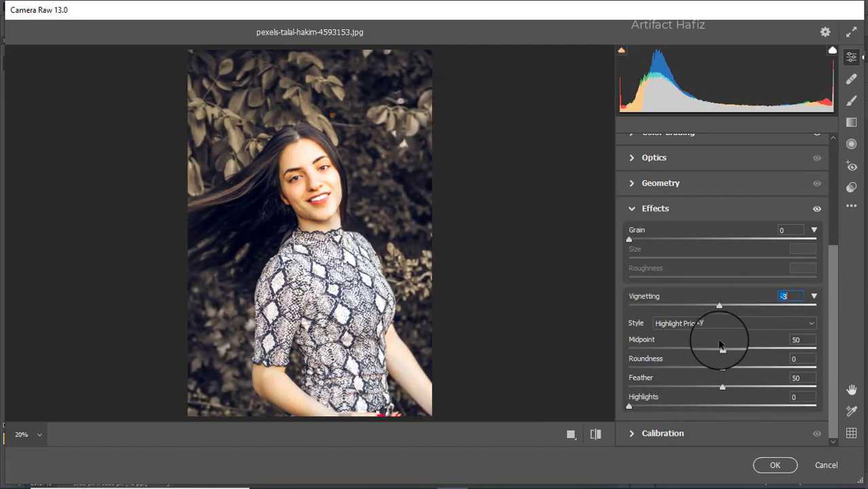
Set the Green Primary saturation to +78 in the Calibration settings
drag(835, 326, 825, 382)
click(631, 433)
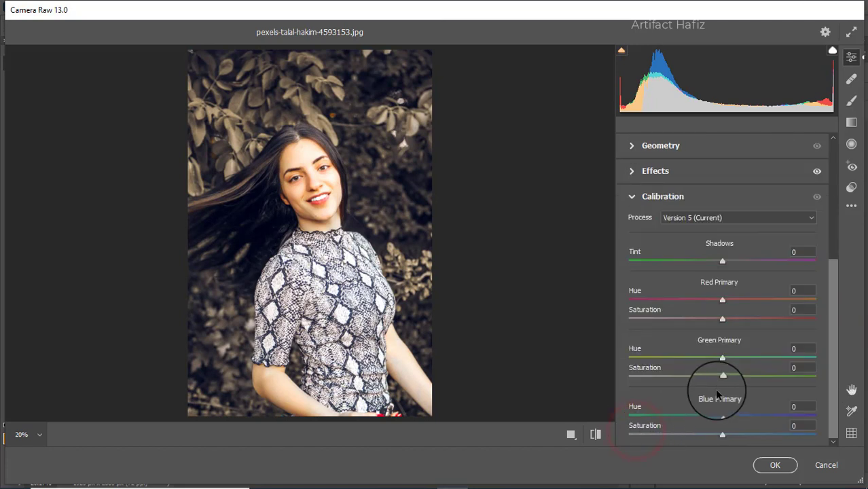
drag(723, 378, 795, 378)
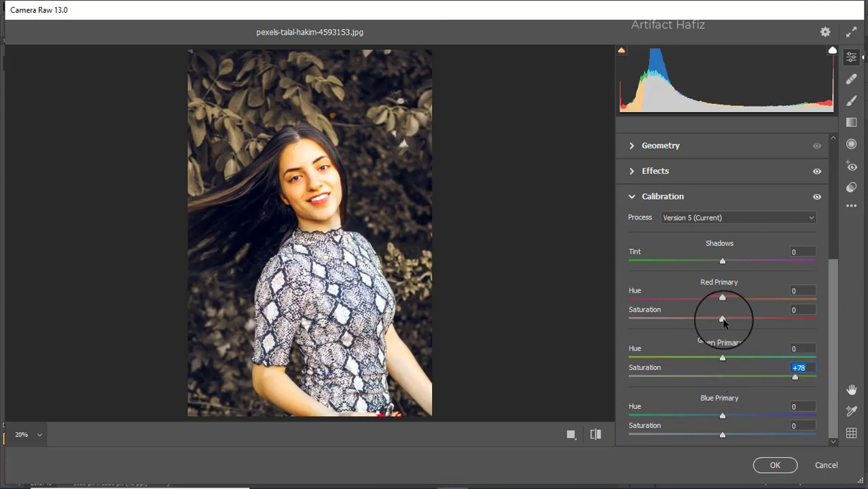
Set the Calibration saturation to -33 for Red Primary, -12 for Blue Primary and +53 for Green Primary
drag(724, 323, 691, 320)
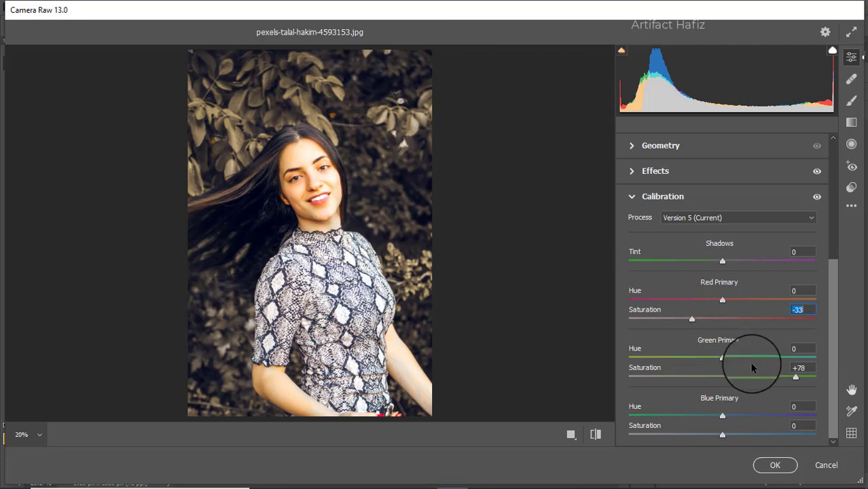
mouse_move(722, 434)
mouse_down()
mouse_move(699, 435)
mouse_move(720, 430)
mouse_move(710, 439)
mouse_up()
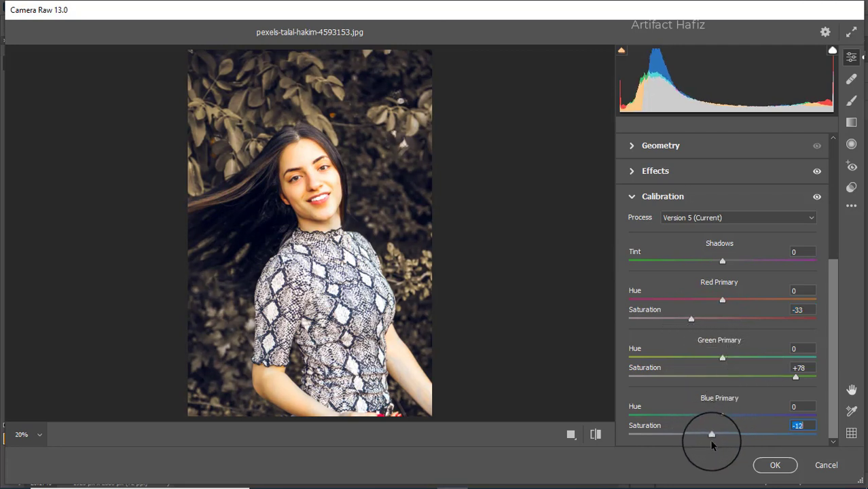
drag(795, 379, 773, 377)
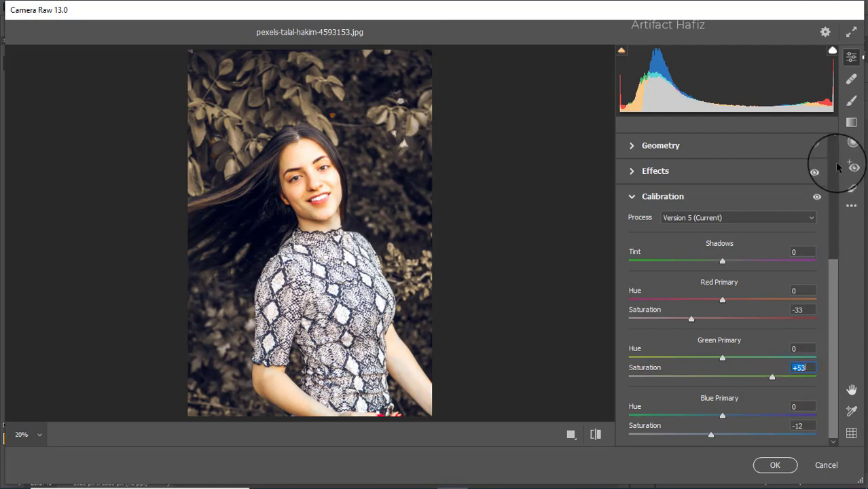
Add a graduated filter with Exposure -1.00, running from the photo's lower edge up to the woman's chest
click(851, 123)
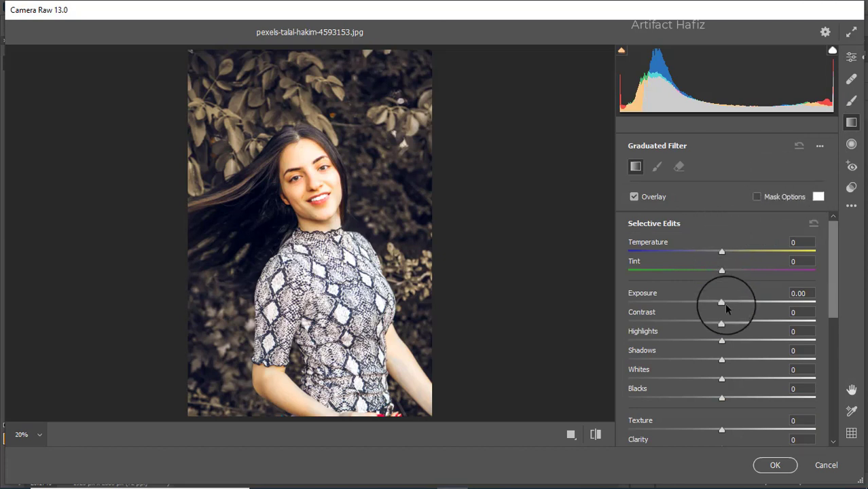
drag(722, 302, 699, 303)
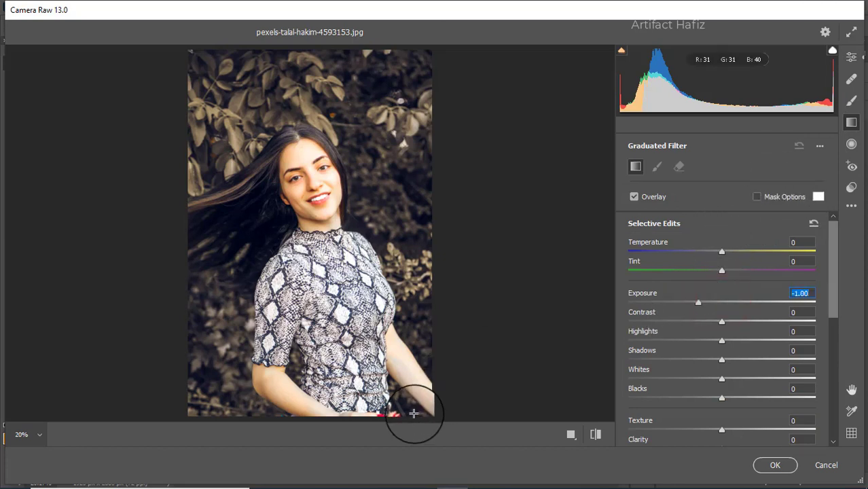
drag(413, 423, 367, 338)
drag(379, 416, 326, 247)
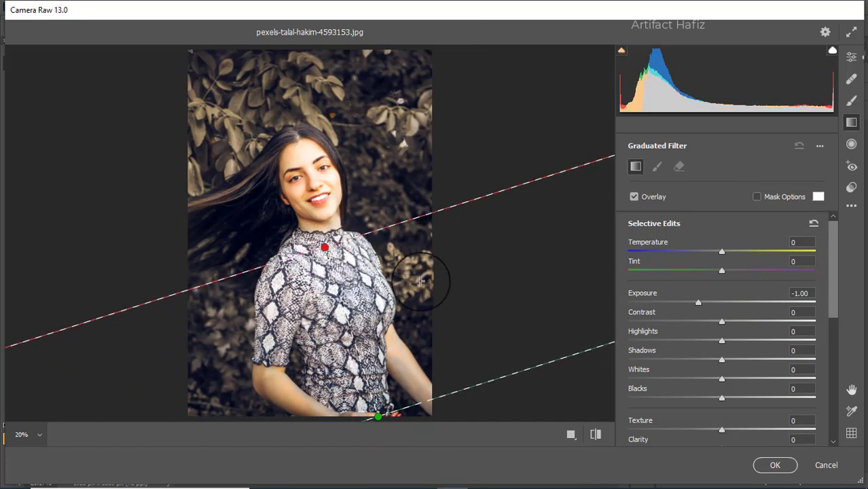
Extend the graduated filter up to the woman's face and set its Exposure to -1.50 and Blacks to +5
mouse_move(700, 306)
mouse_down()
mouse_move(674, 301)
mouse_move(694, 302)
mouse_up()
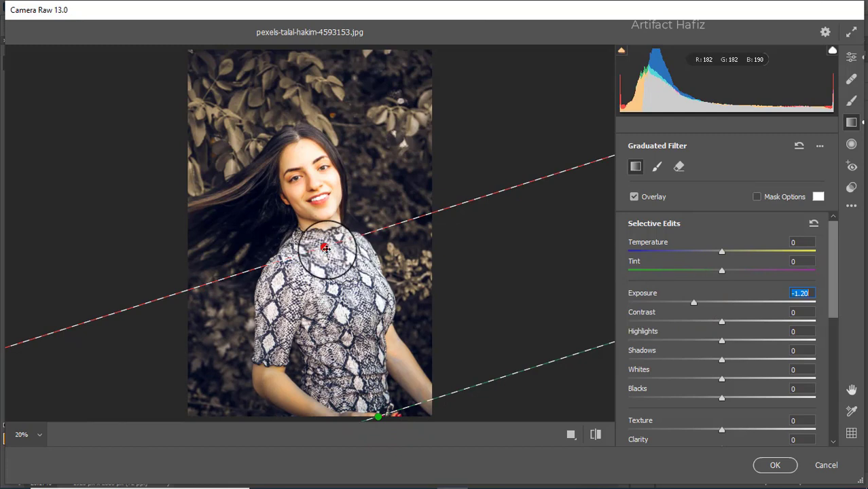
drag(325, 246, 315, 195)
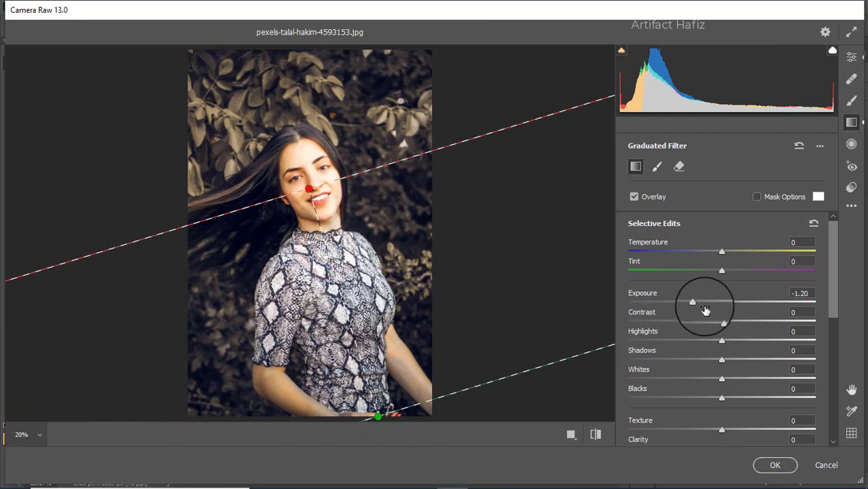
mouse_move(694, 303)
mouse_down()
mouse_move(659, 310)
mouse_move(688, 318)
mouse_up()
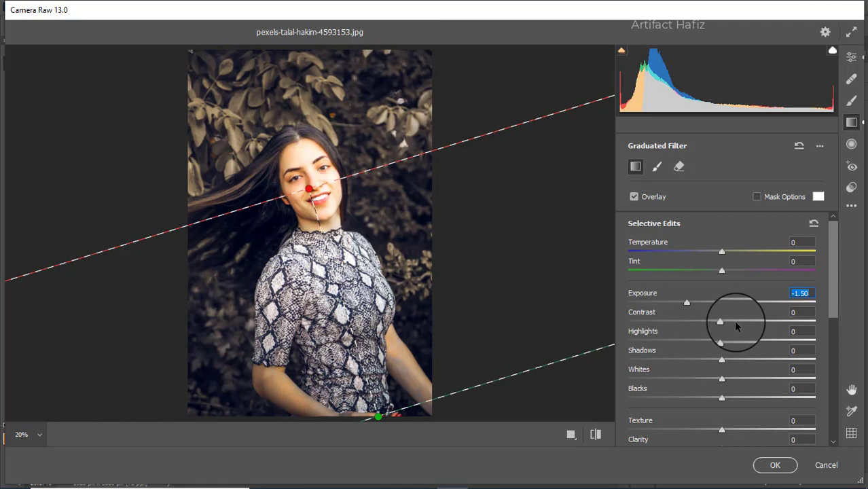
scroll(741, 323, down, 1)
scroll(742, 326, down, 2)
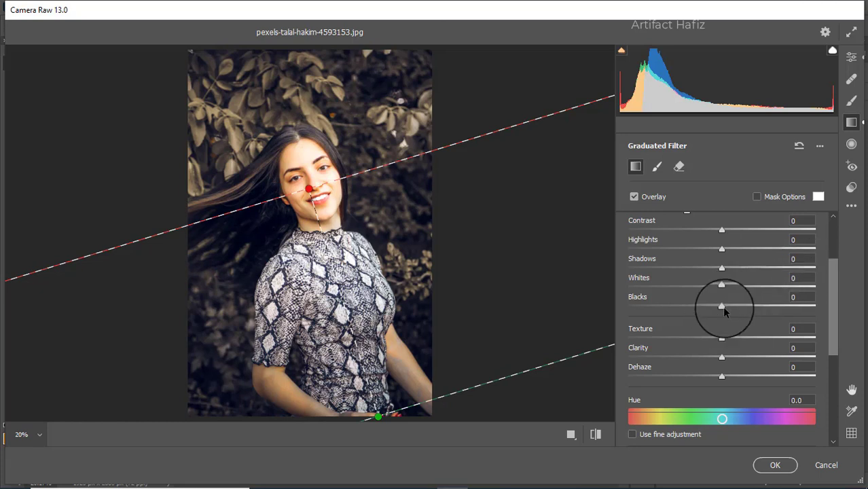
drag(722, 311, 728, 309)
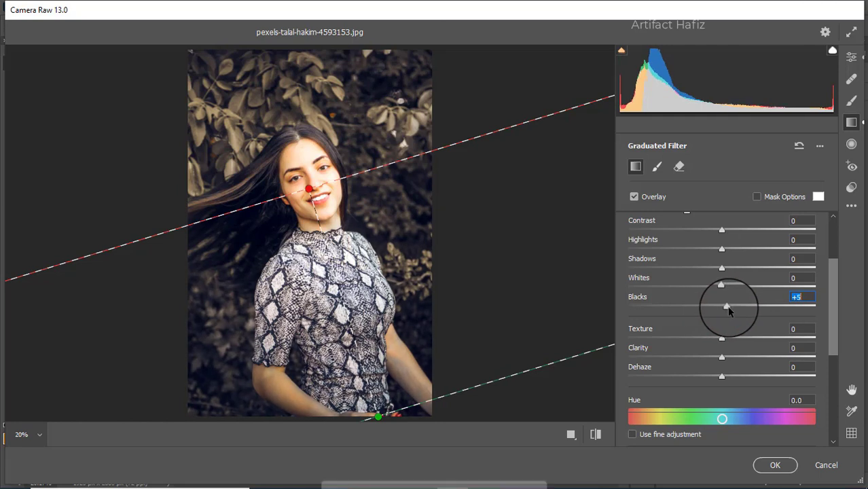
Place a radial filter with Invert enabled around the woman's head and upper body, with Contrast -43 and Blacks +20
click(853, 144)
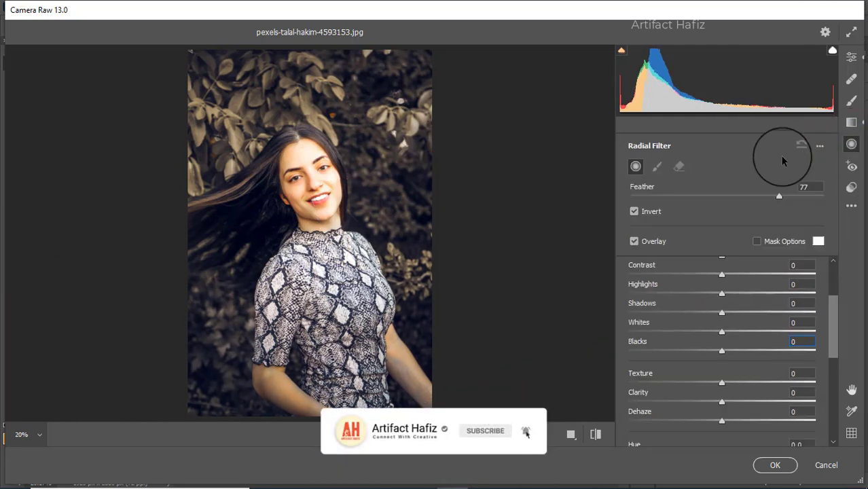
drag(265, 144, 325, 246)
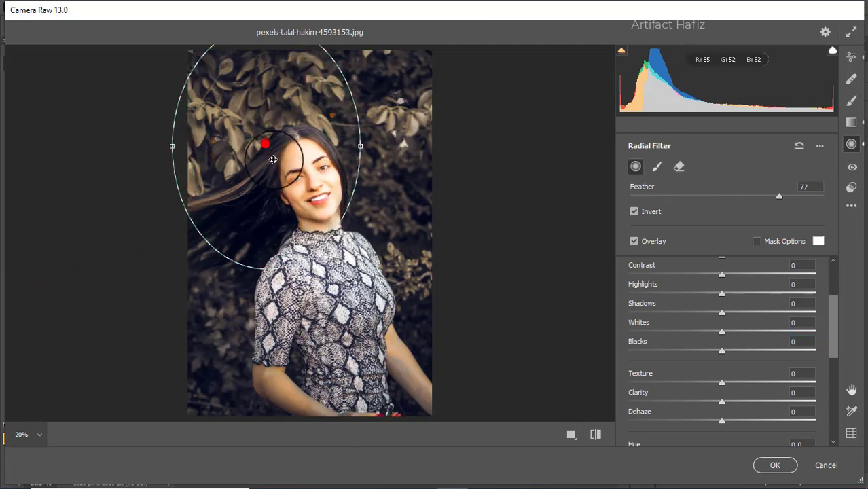
drag(274, 159, 305, 216)
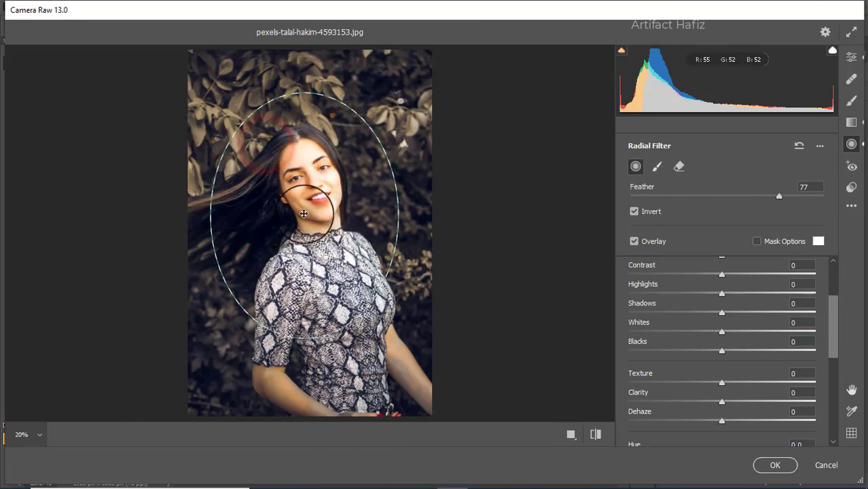
click(635, 212)
click(635, 212)
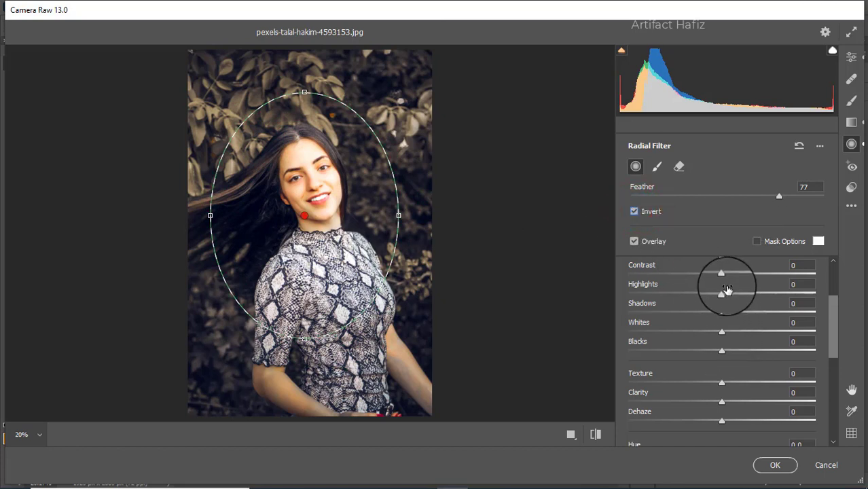
drag(721, 273, 682, 286)
drag(721, 351, 742, 357)
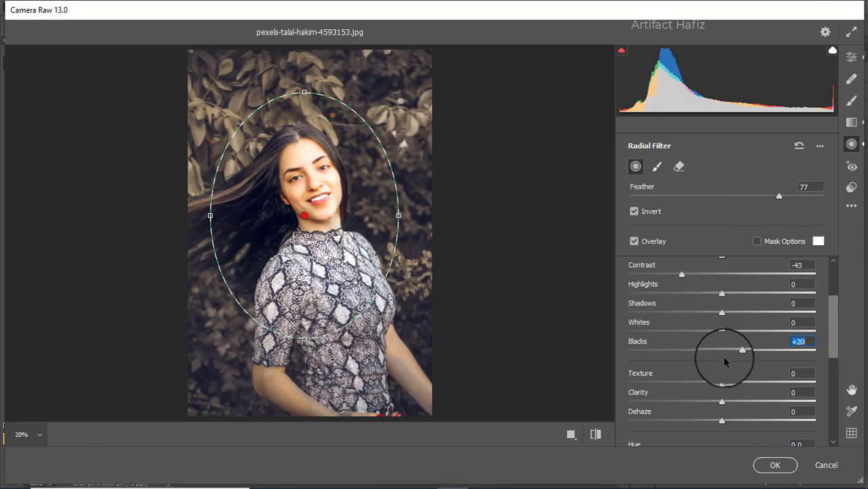
Compare the photo before and after side by side, and apply the Camera Raw edits
click(849, 61)
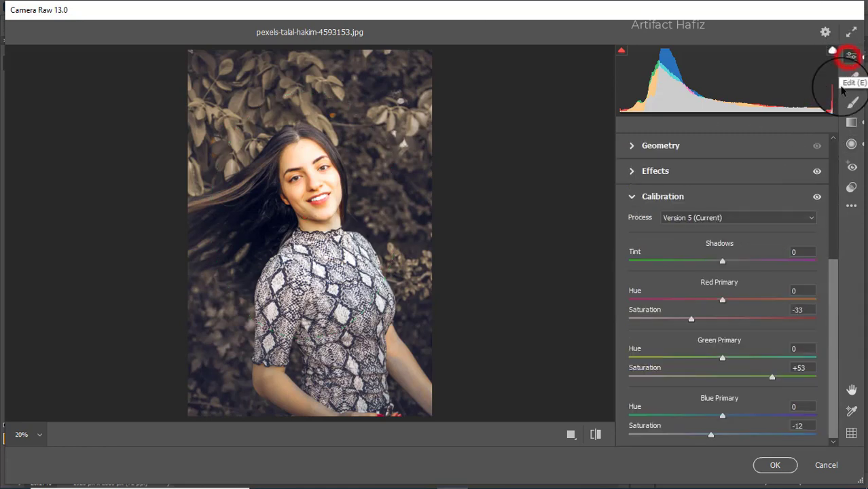
click(573, 435)
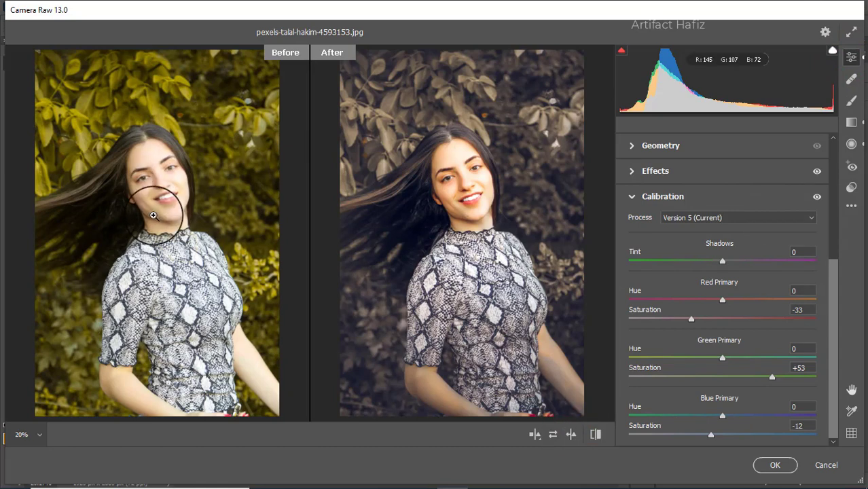
click(774, 466)
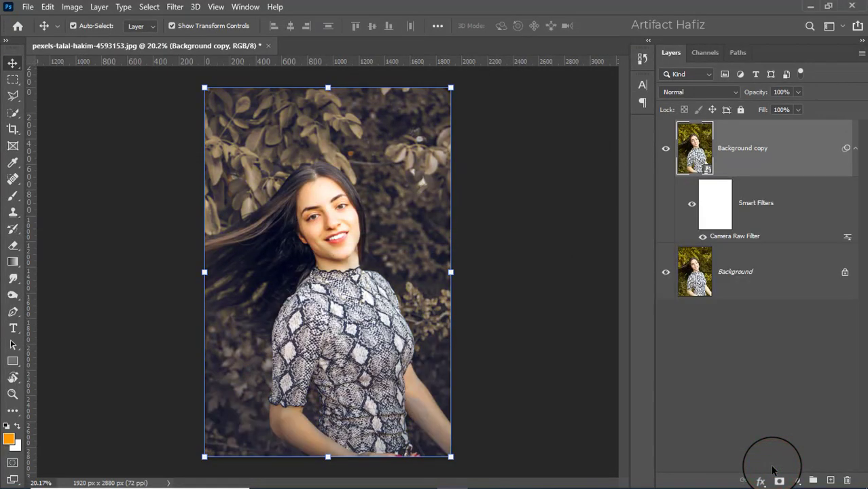
Toggle the visibility of the Background copy layer to compare the graded portrait with the original
click(666, 149)
click(667, 149)
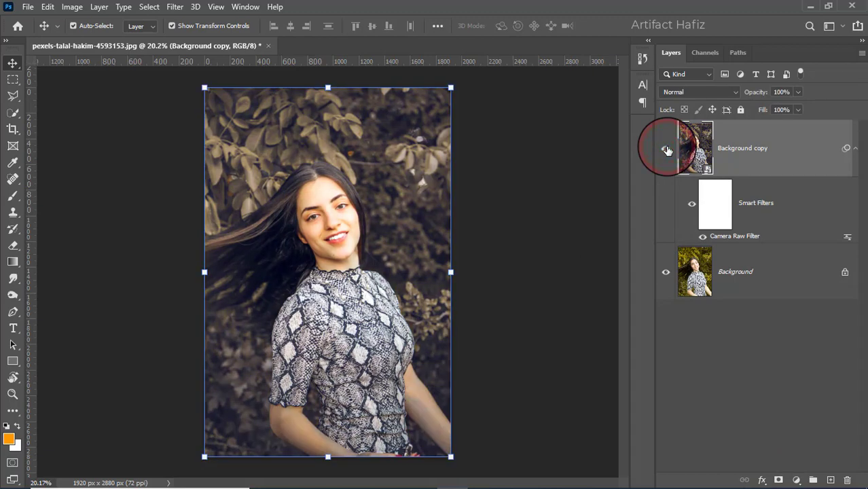
click(667, 148)
click(667, 149)
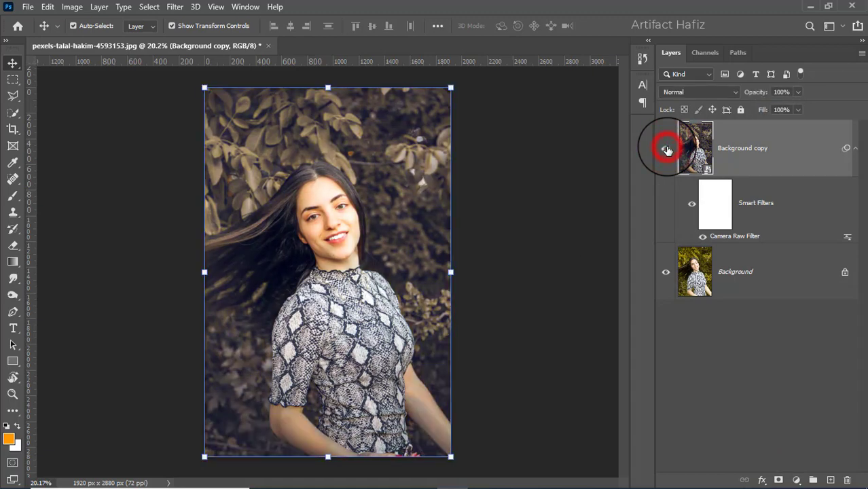